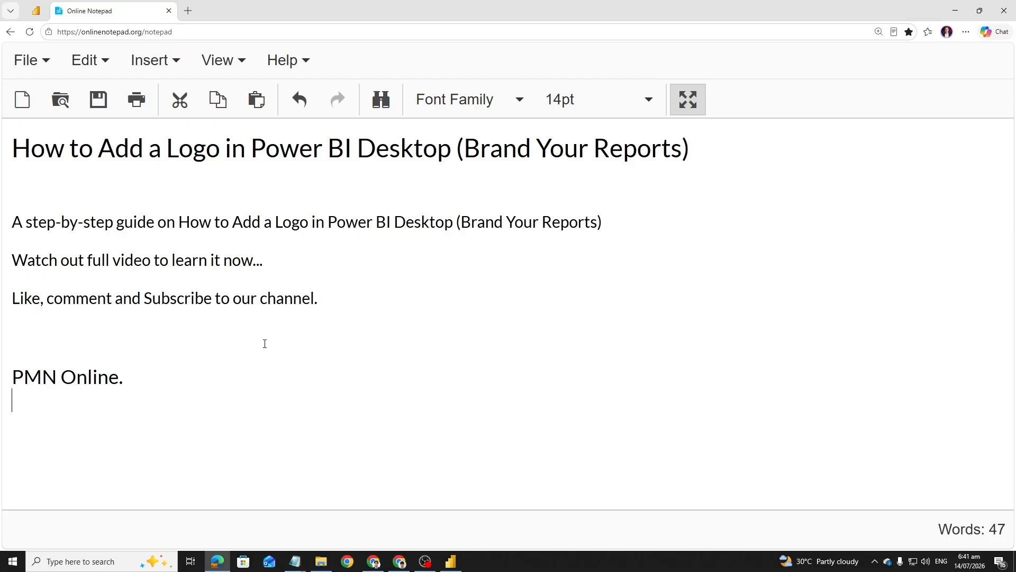
click(111, 353)
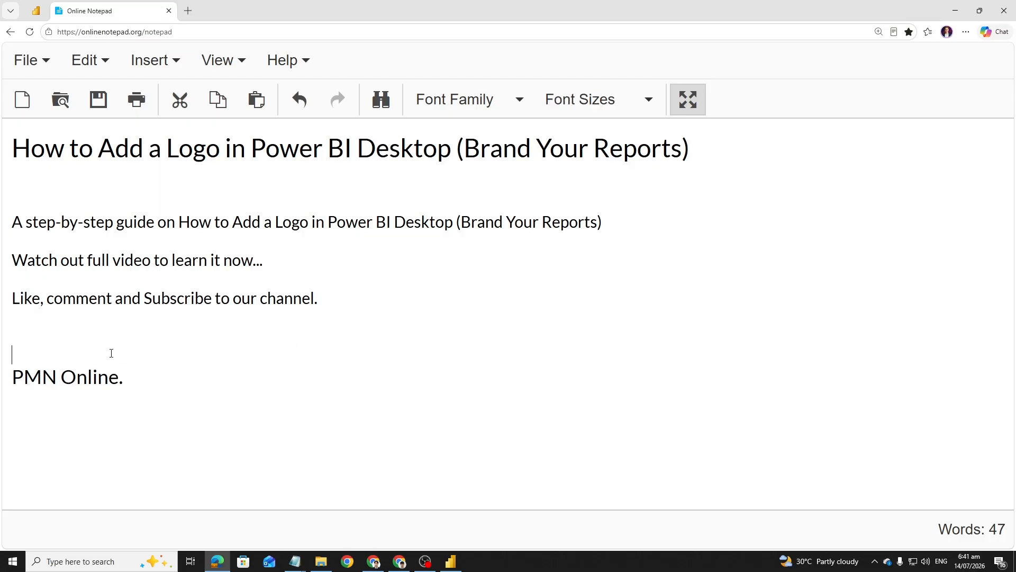
click(68, 190)
- Switch to Power BI Desktop and move the table on Page 2 into the lower-left area of the report canvas
click(450, 561)
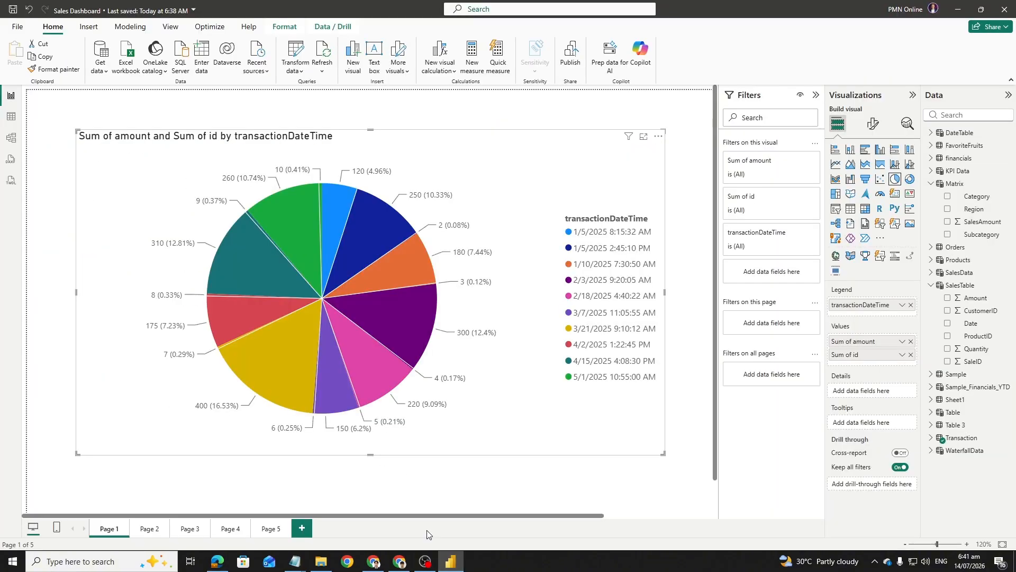
click(151, 529)
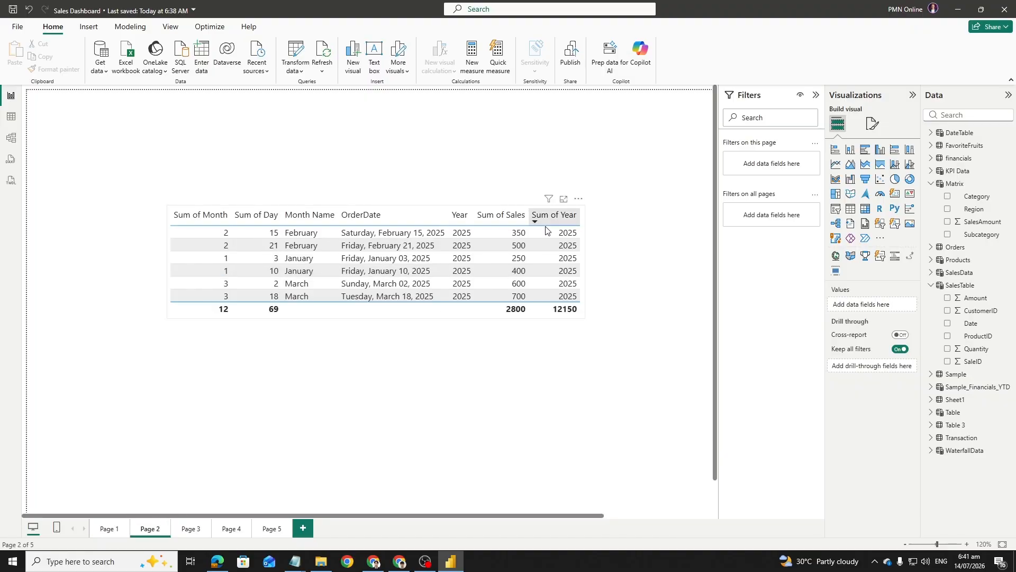
click(548, 318)
drag(547, 317, 425, 415)
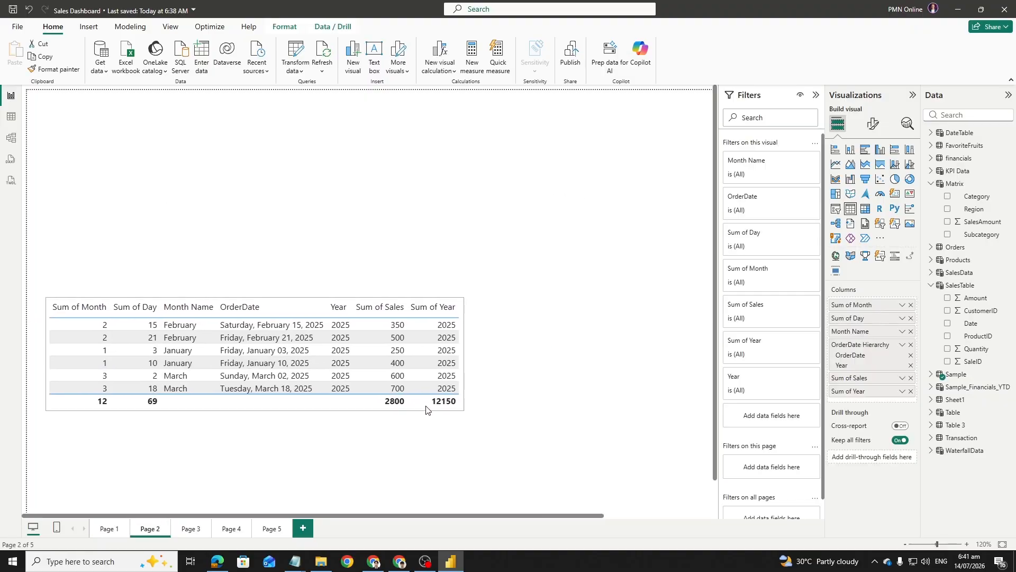
mouse_move(454, 307)
mouse_down()
mouse_move(465, 311)
mouse_move(466, 300)
mouse_up()
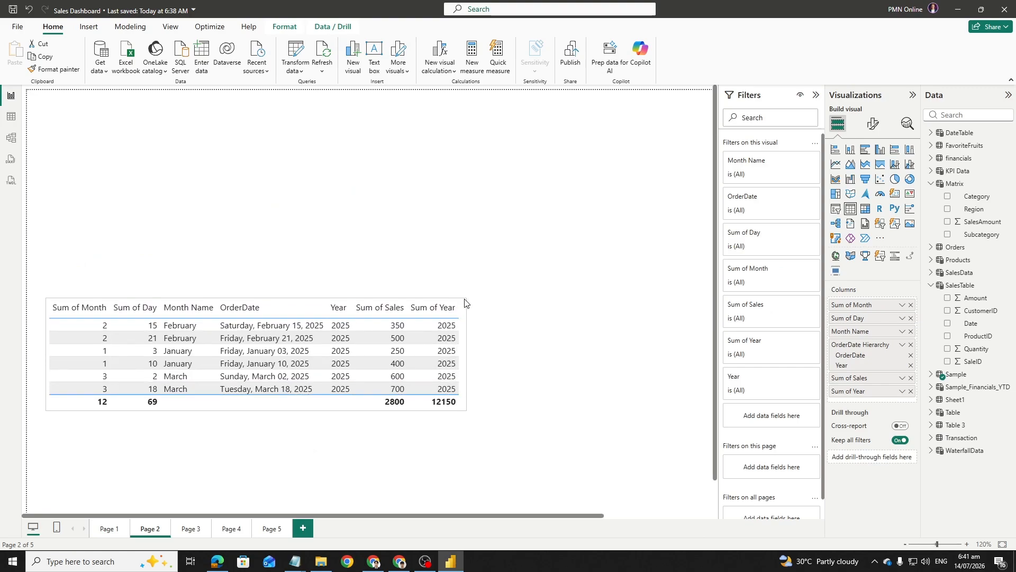
- On Page 1, make the pie chart slightly smaller and reposition it to leave free space at the canvas's upper right
click(107, 528)
click(451, 164)
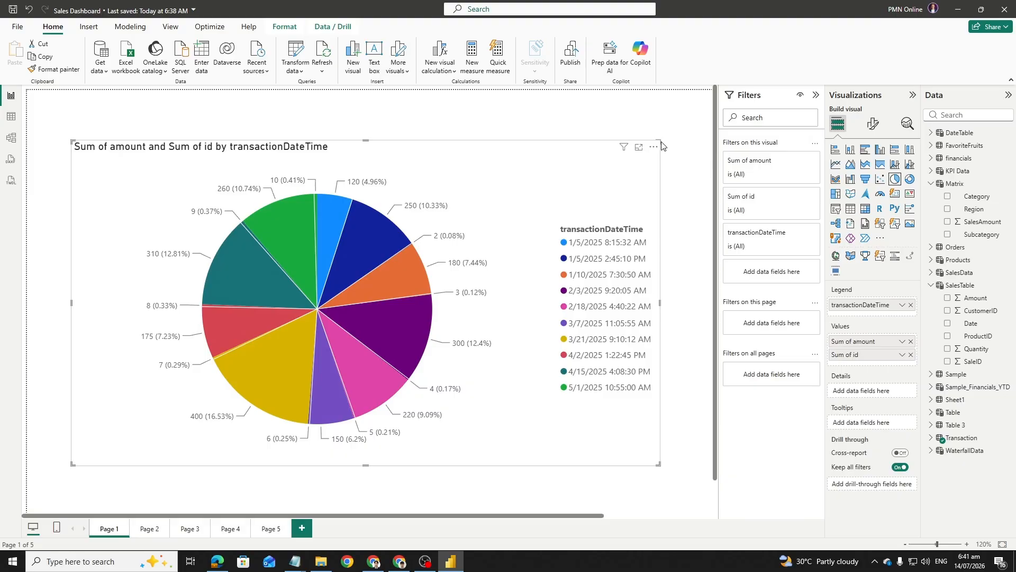
drag(663, 138, 589, 152)
drag(430, 176, 449, 172)
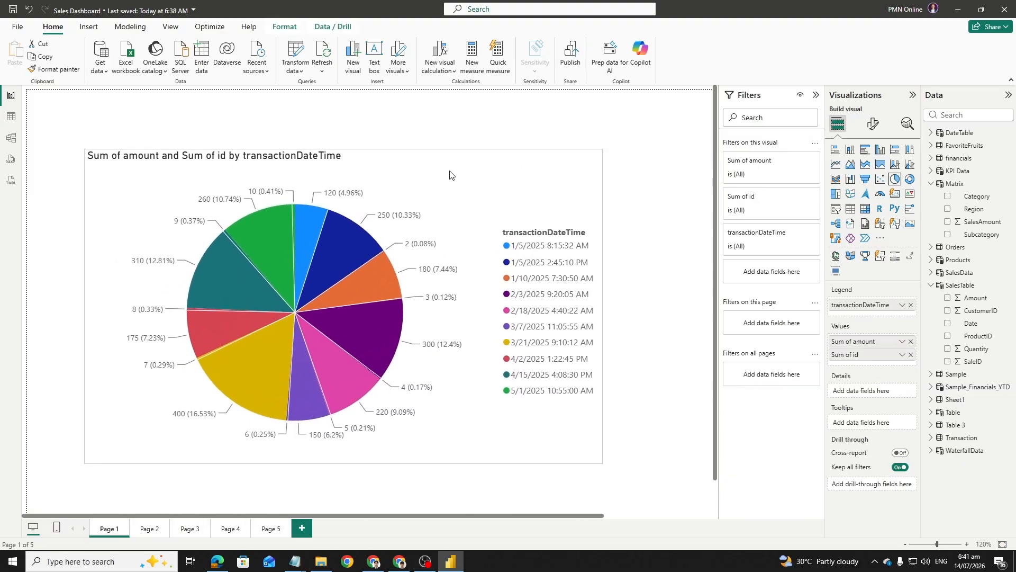
click(636, 188)
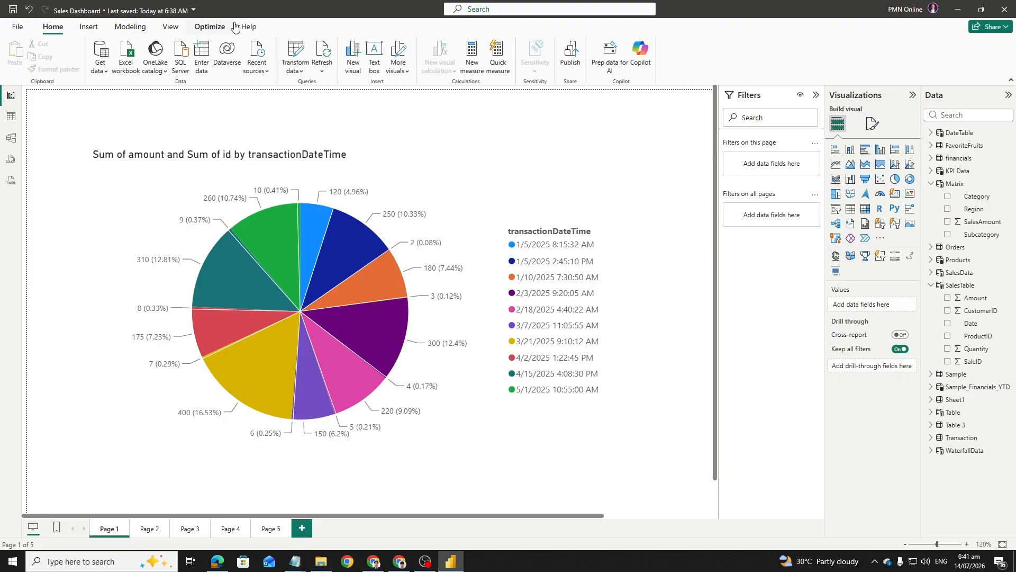
- Insert an image element on Page 1, shrink its placeholder and place it near the canvas's upper-right corner
click(87, 28)
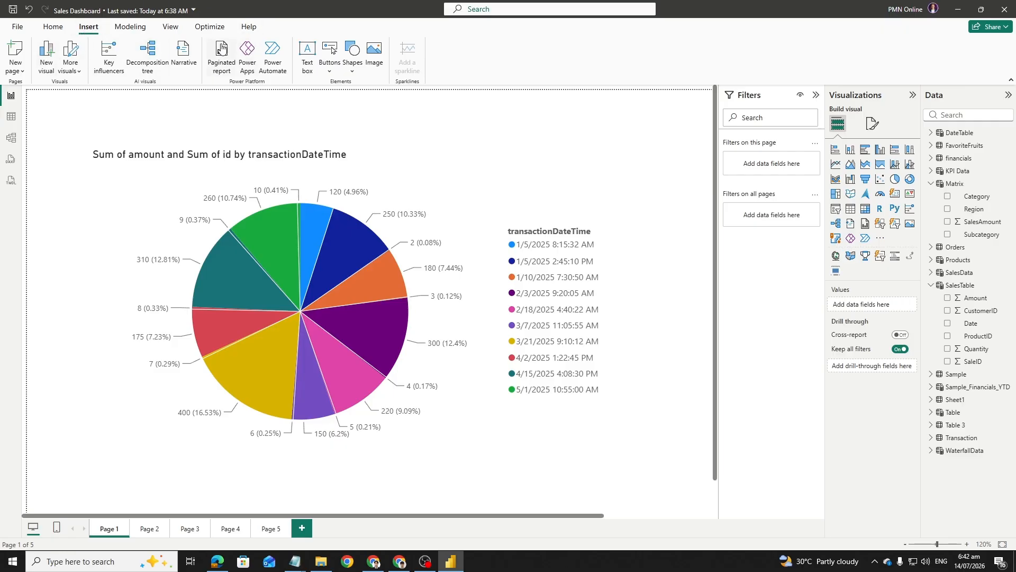
click(375, 51)
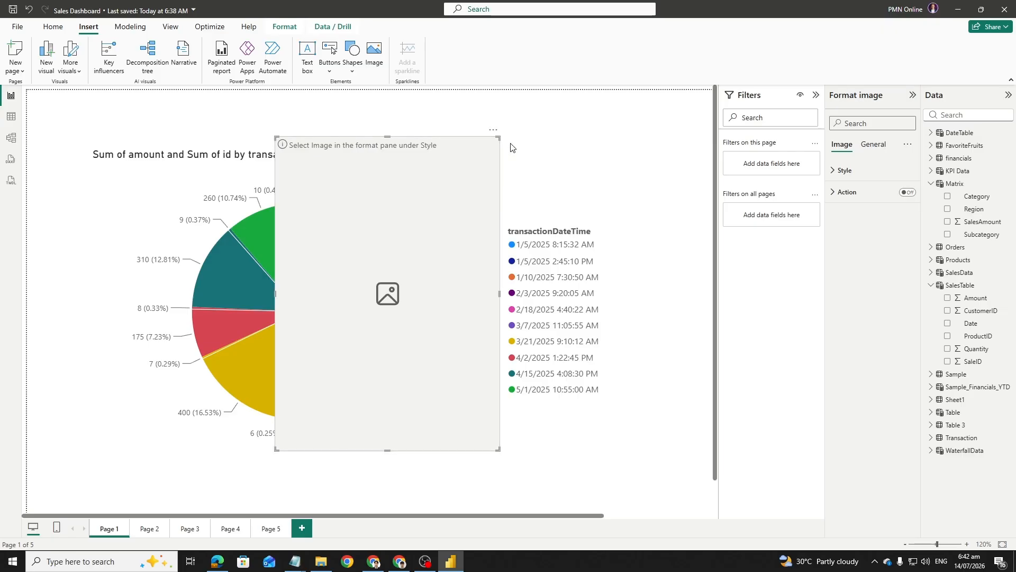
drag(500, 137, 419, 325)
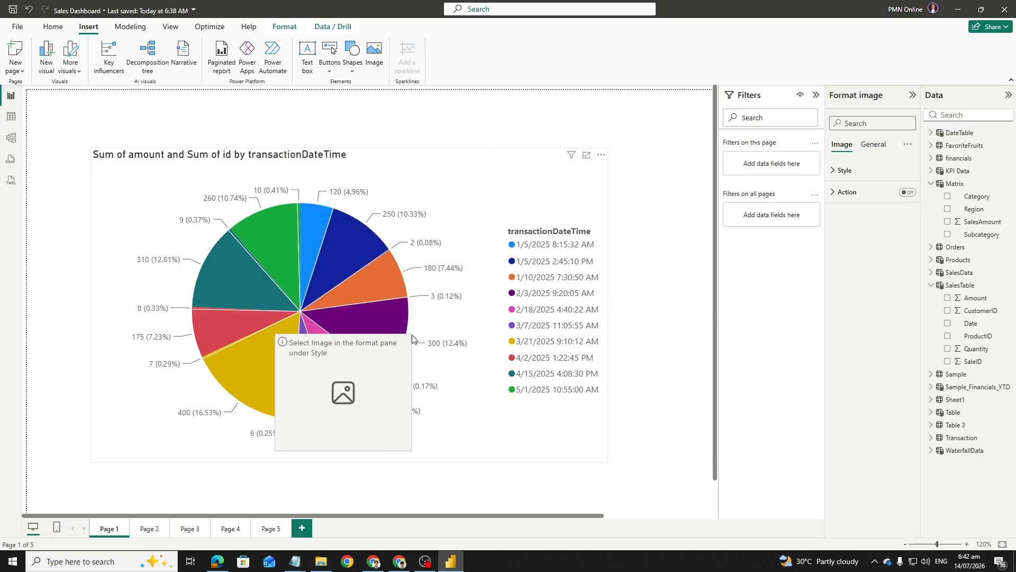
drag(357, 381, 607, 126)
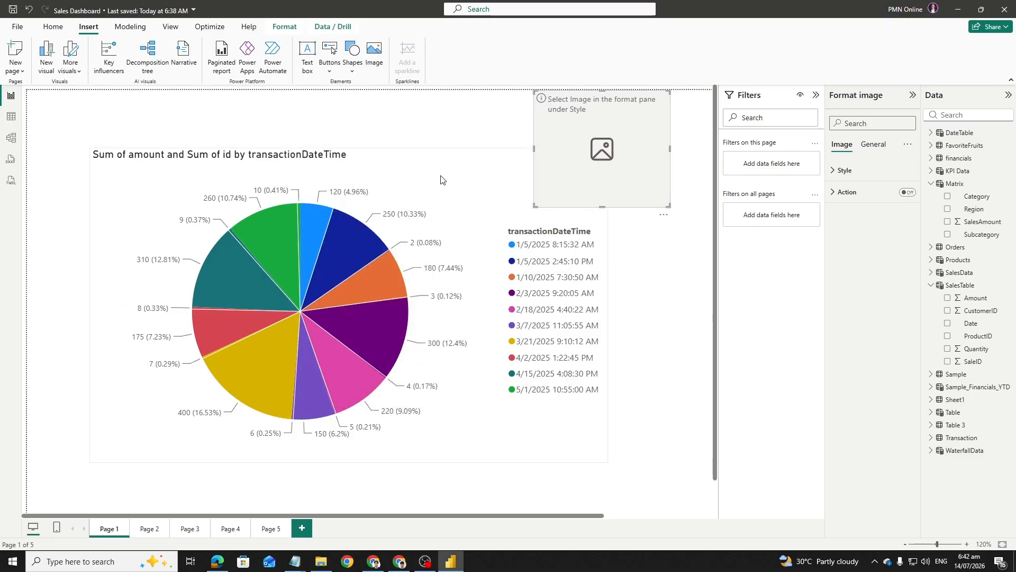
- Shrink the pie chart and place it in the lower-left part of the canvas, clear of the image placeholder
drag(431, 181, 369, 204)
drag(545, 172, 452, 239)
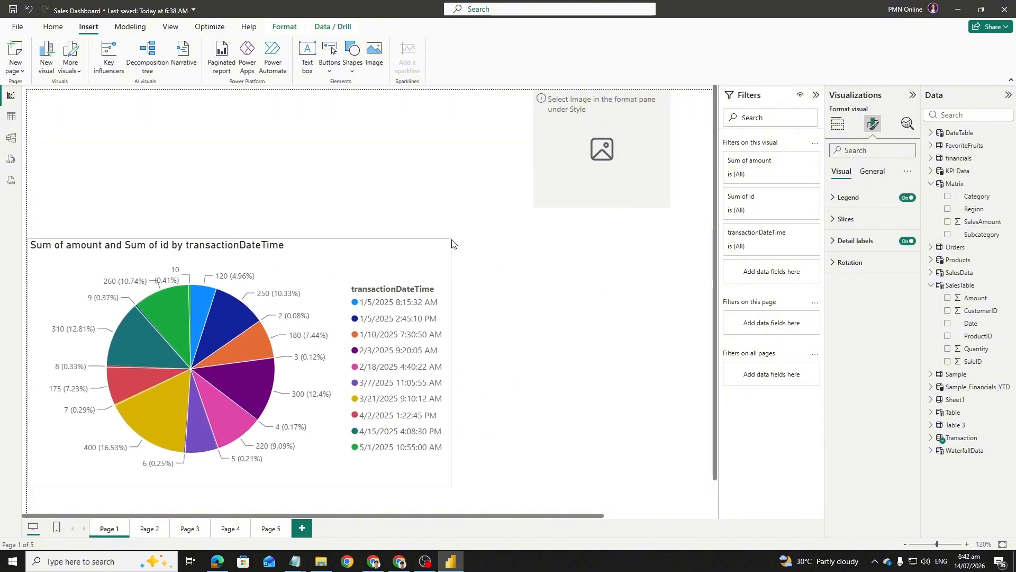
drag(360, 246, 380, 241)
- Shift the image placeholder slightly down and left, and load the black-and-orange N logo file from Downloads into it
drag(605, 168, 581, 188)
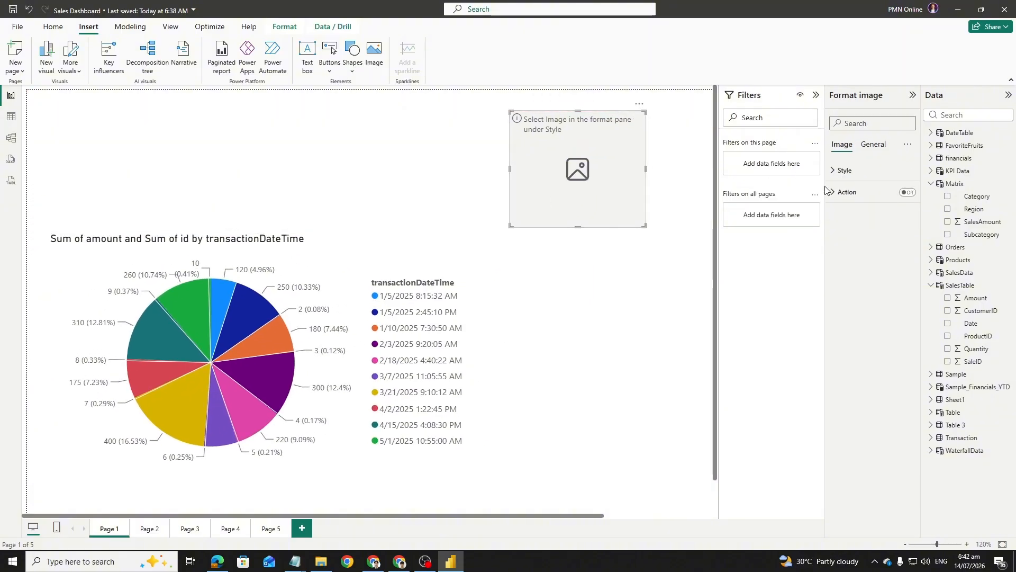
click(846, 171)
click(850, 248)
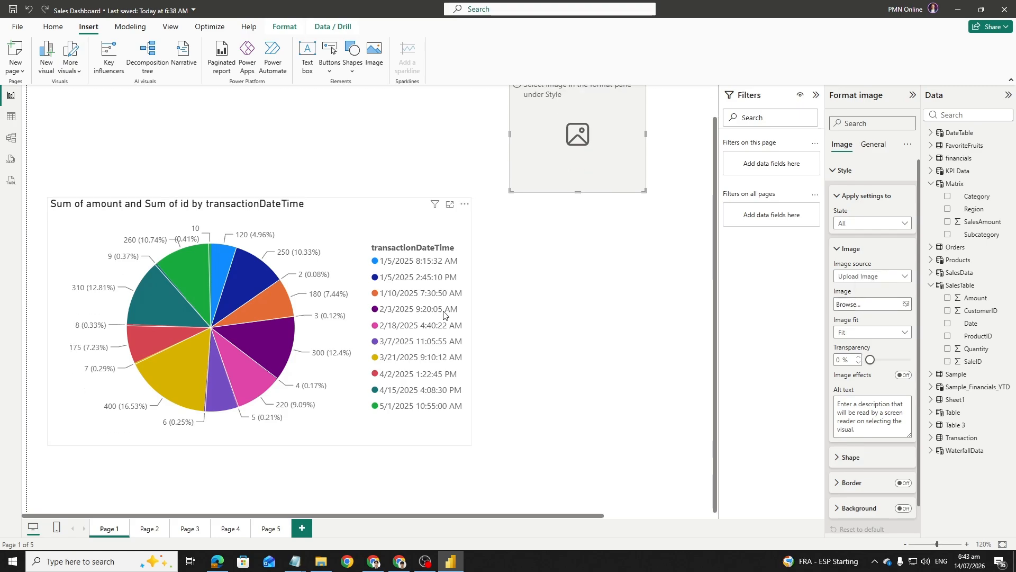
scroll(461, 312, up, 2)
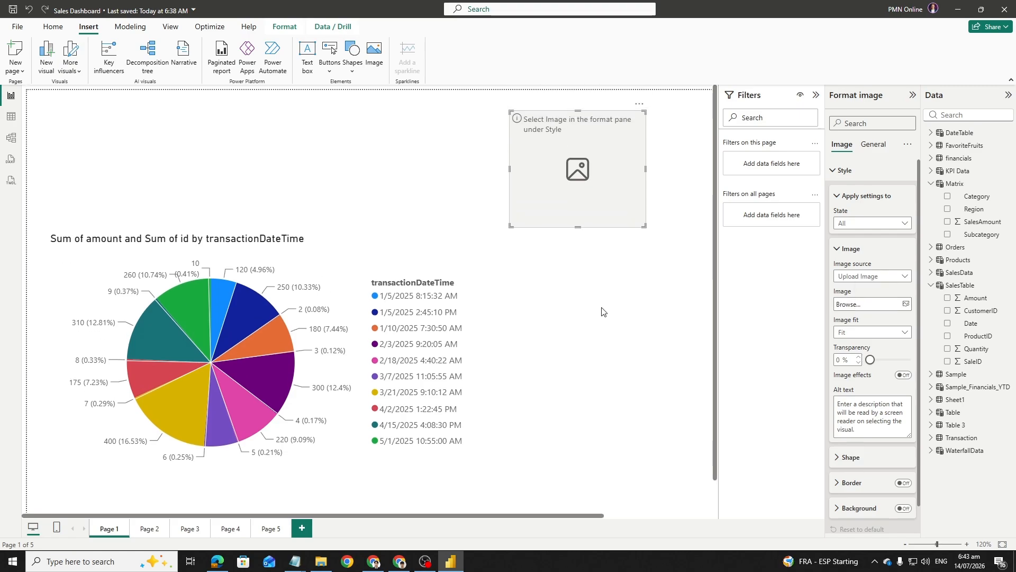
click(856, 309)
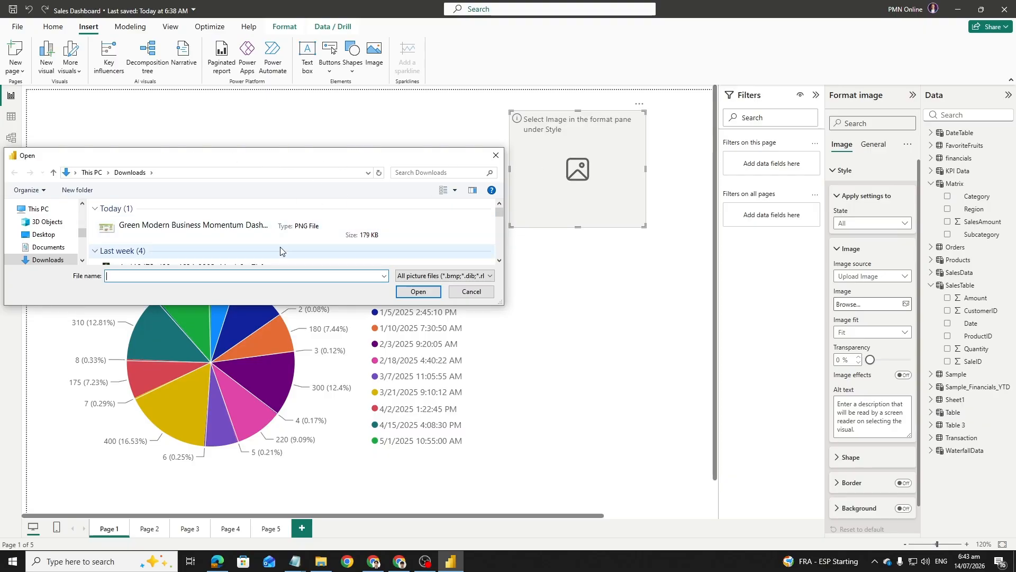
scroll(280, 234, down, 1)
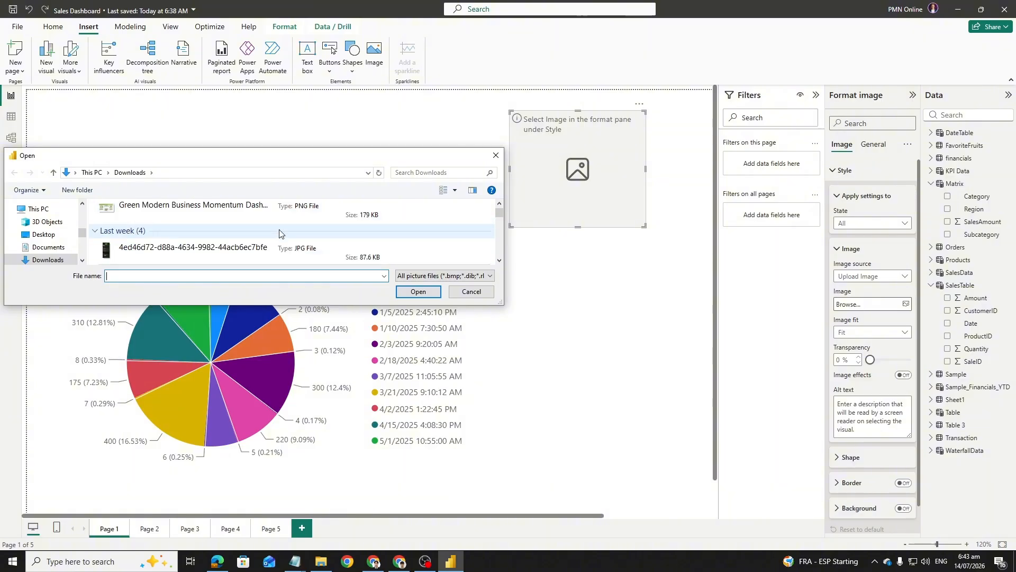
scroll(279, 234, down, 1)
double_click(199, 243)
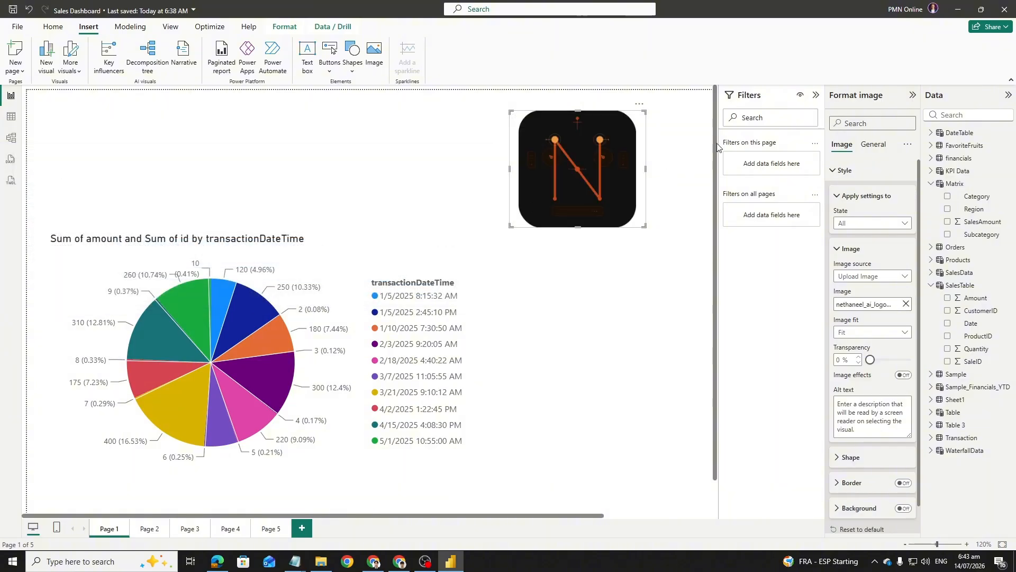
- Shrink the N logo to a small badge and place it in the upper-right corner of the report page
drag(586, 155, 570, 199)
mouse_move(629, 271)
mouse_down()
mouse_move(637, 327)
mouse_move(685, 352)
mouse_move(597, 238)
mouse_move(609, 233)
mouse_move(568, 230)
mouse_move(629, 288)
mouse_up()
click(624, 213)
click(551, 212)
click(572, 360)
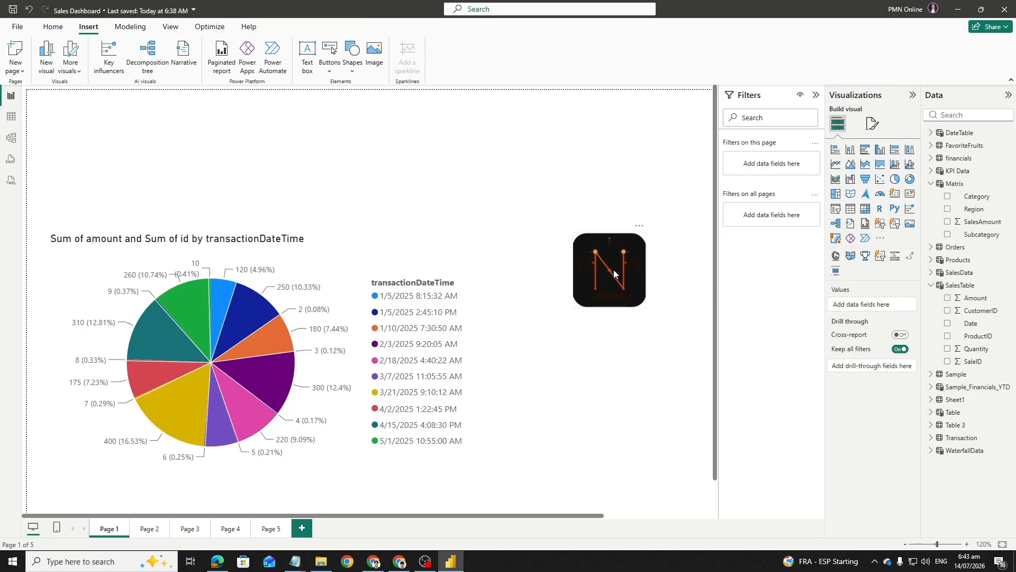
drag(609, 265, 684, 127)
click(619, 305)
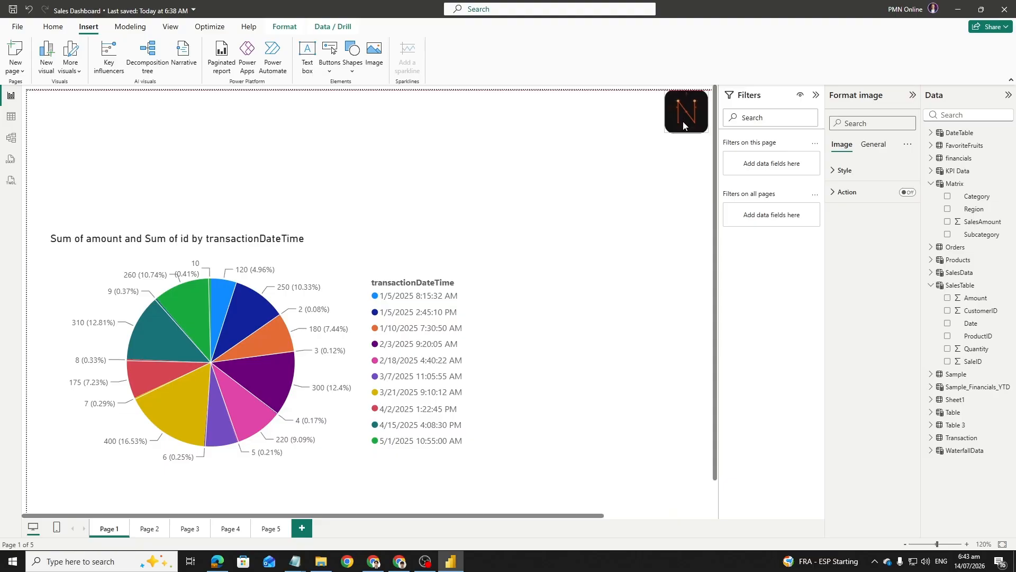
click(668, 193)
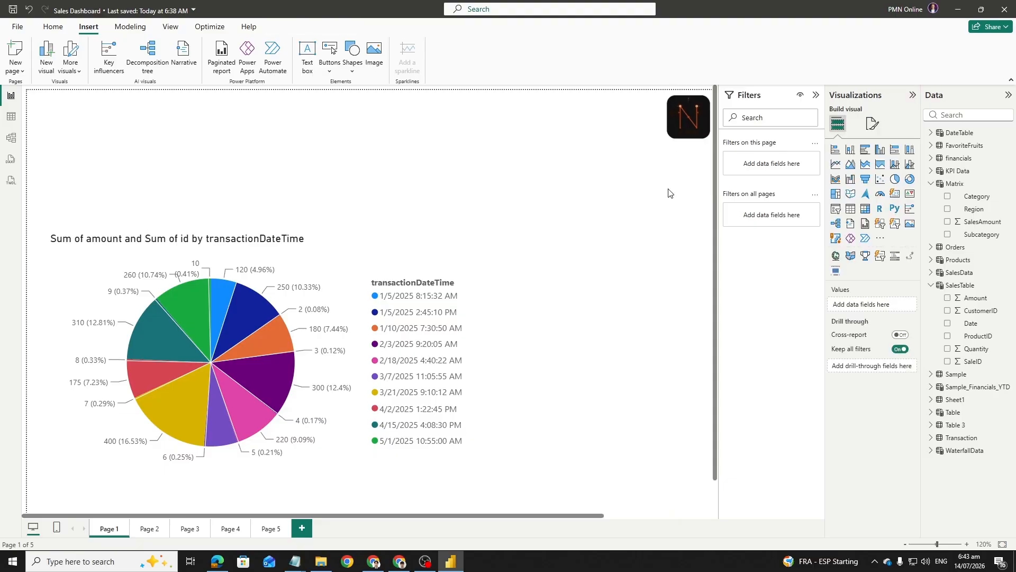
- Try the logo in the page's lower-right corner and move it back to the upper-right corner
drag(689, 123, 689, 492)
drag(689, 429, 680, 143)
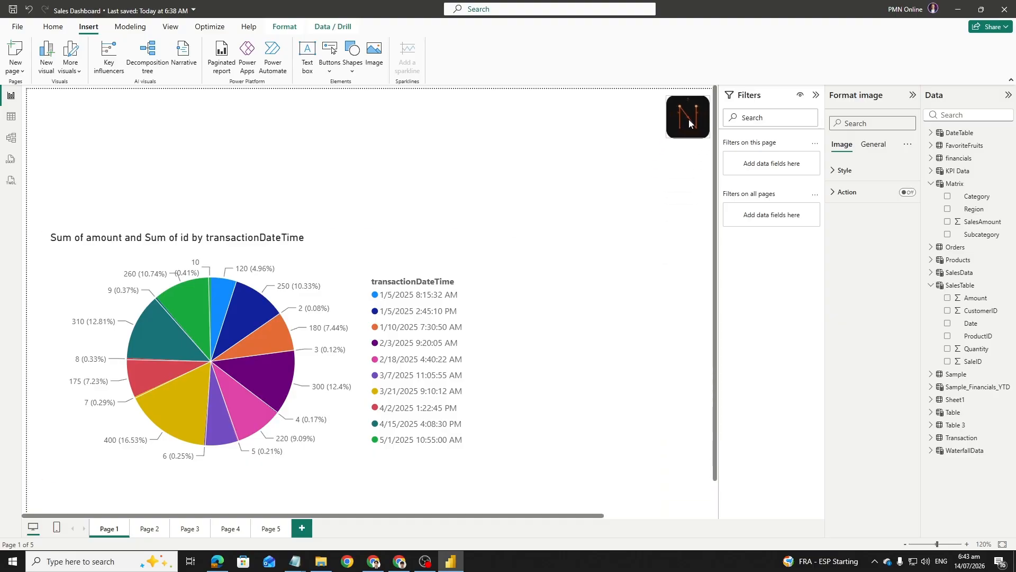
click(659, 205)
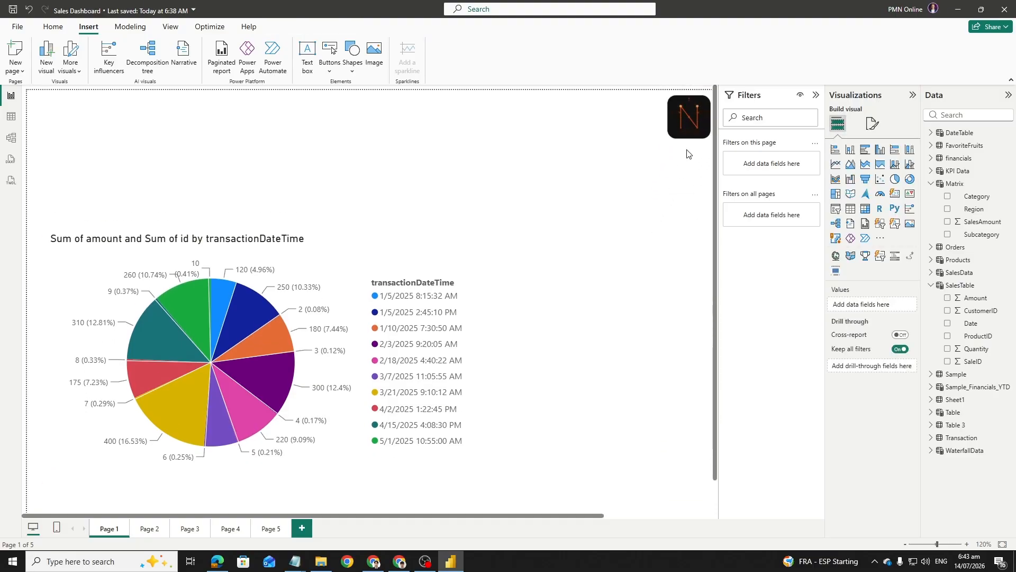
drag(689, 114, 684, 115)
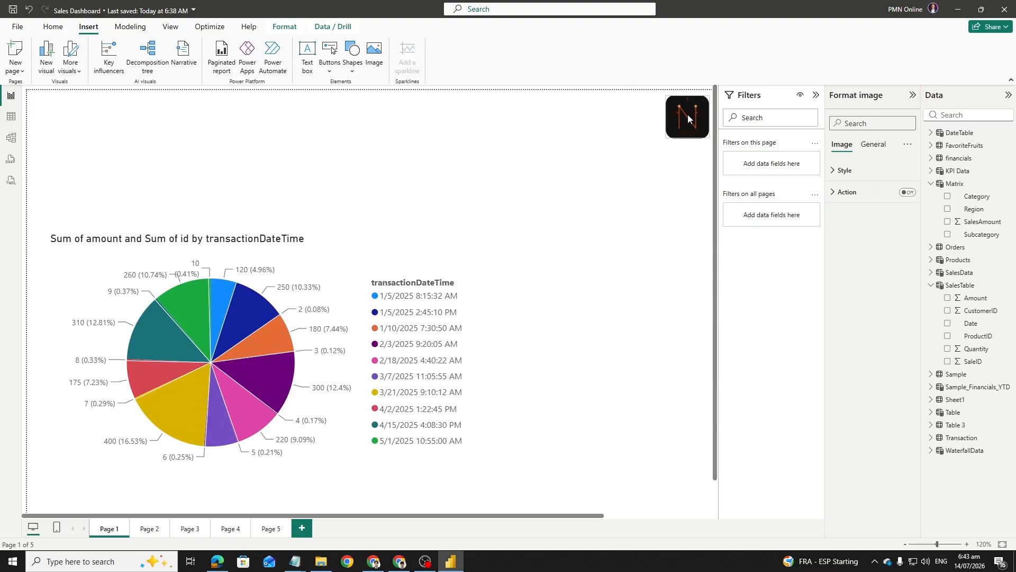
click(669, 263)
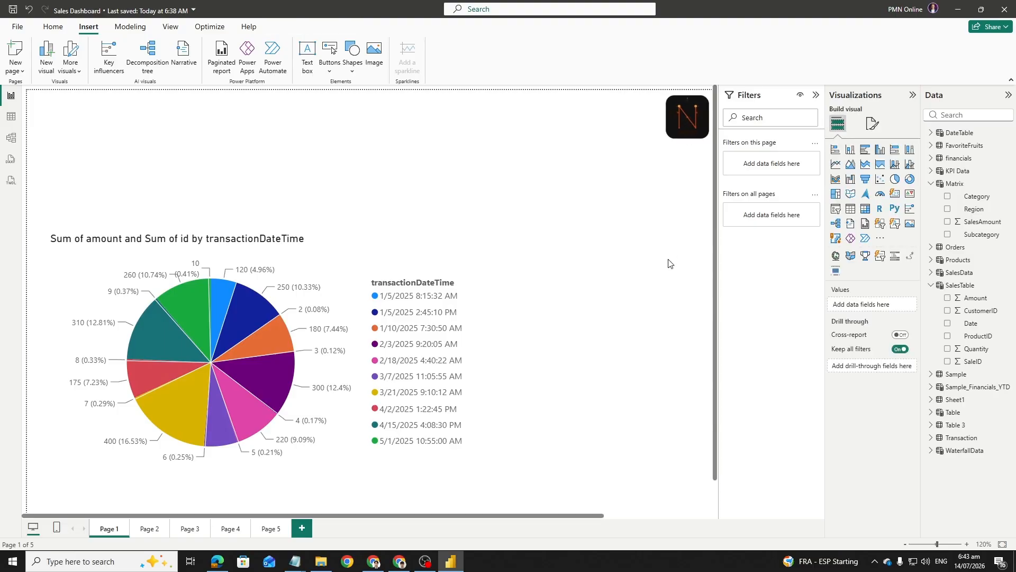
- Make the logo slightly smaller and move the pie chart up and right toward the middle of the page
click(688, 122)
drag(666, 139, 666, 135)
drag(295, 256, 371, 224)
click(618, 184)
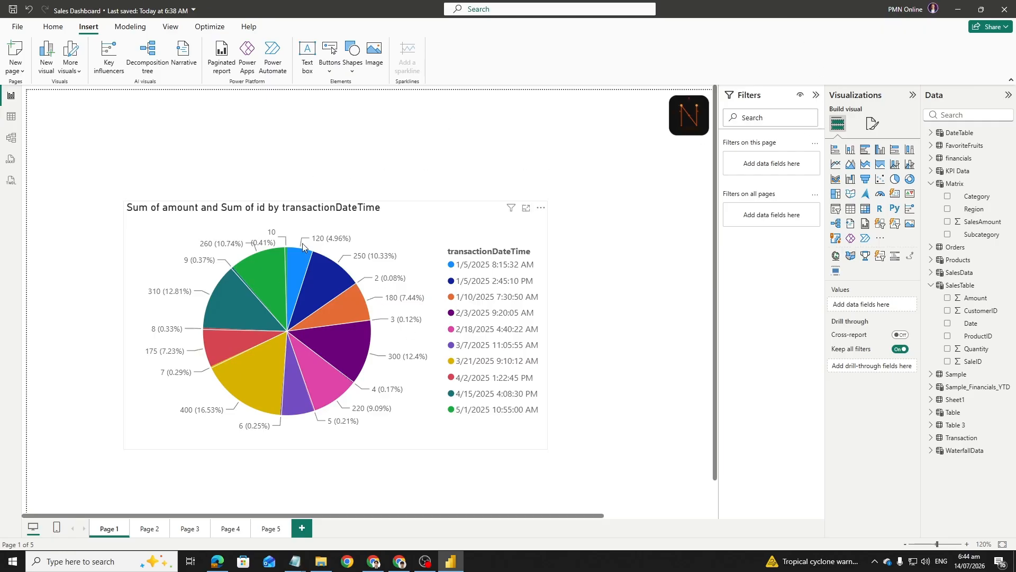
drag(406, 227, 421, 221)
click(407, 142)
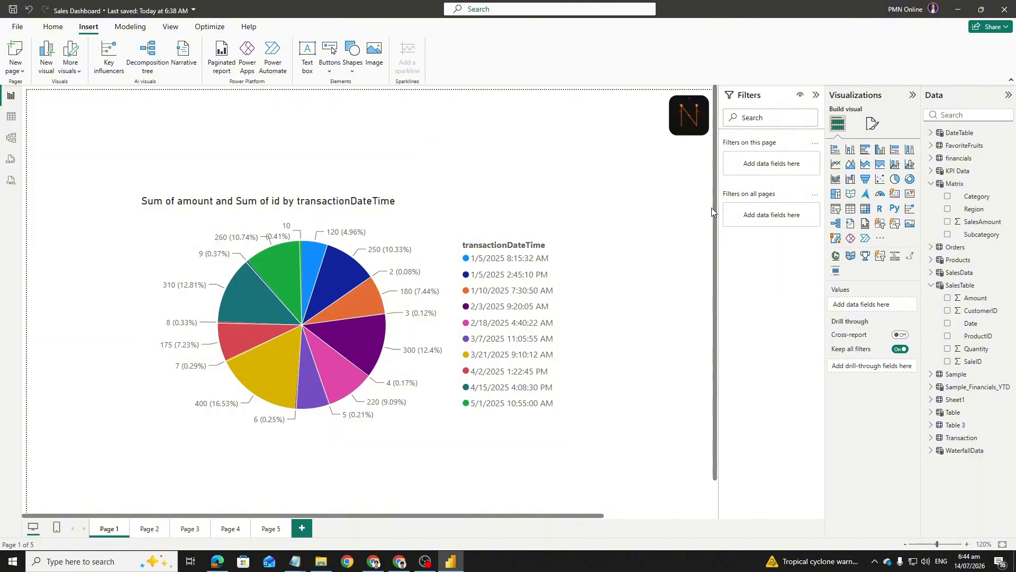
- Copy the logo from Page 1 to the same upper-right position on Page 2, and look through Pages 3 and 4
click(685, 130)
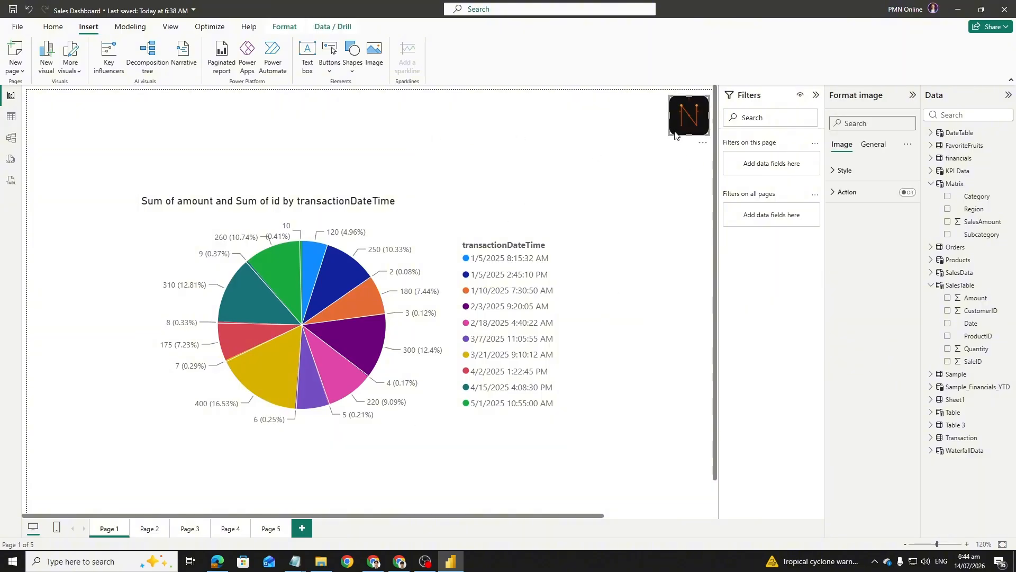
click(143, 534)
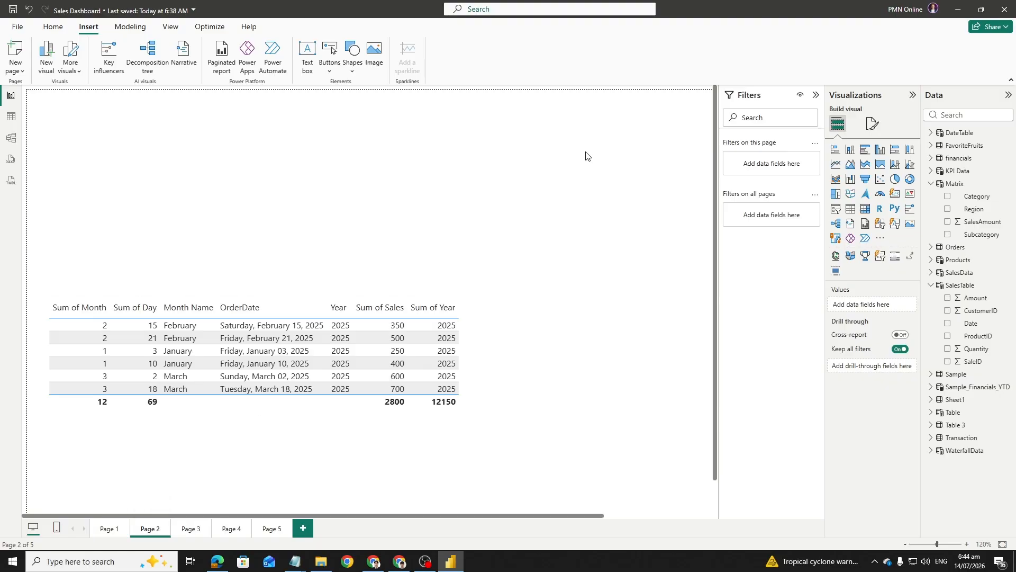
click(190, 528)
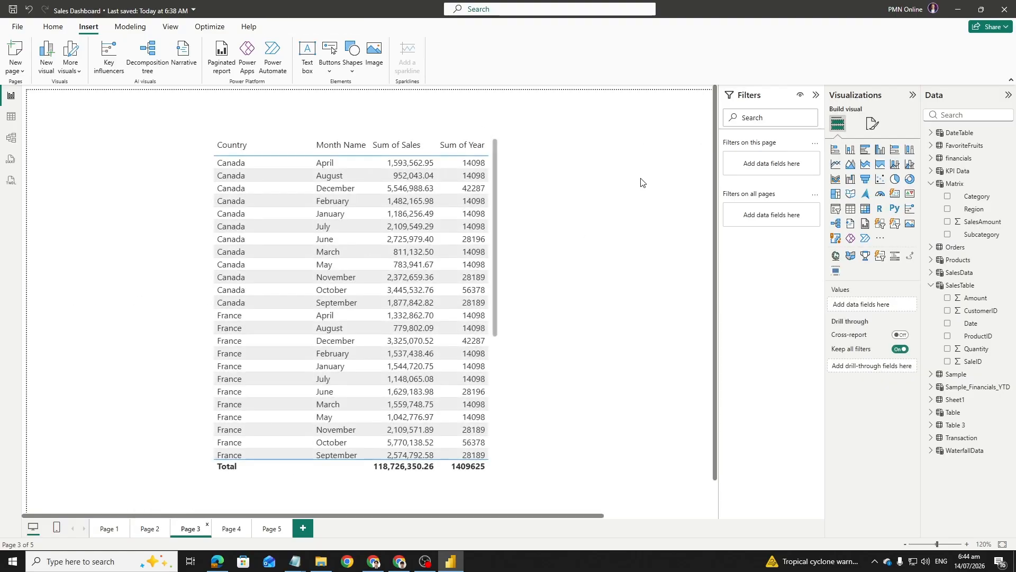
click(231, 528)
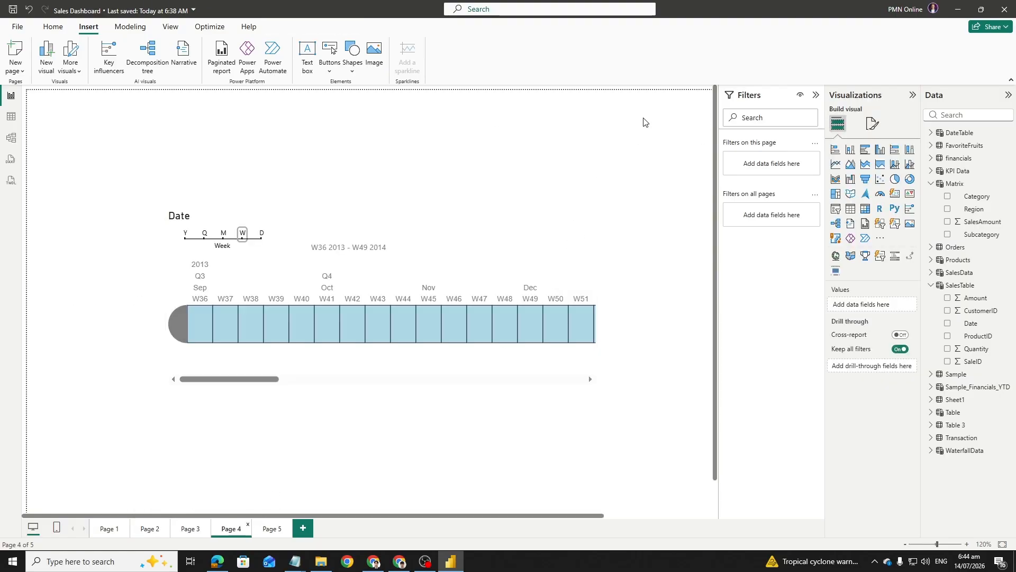
click(149, 528)
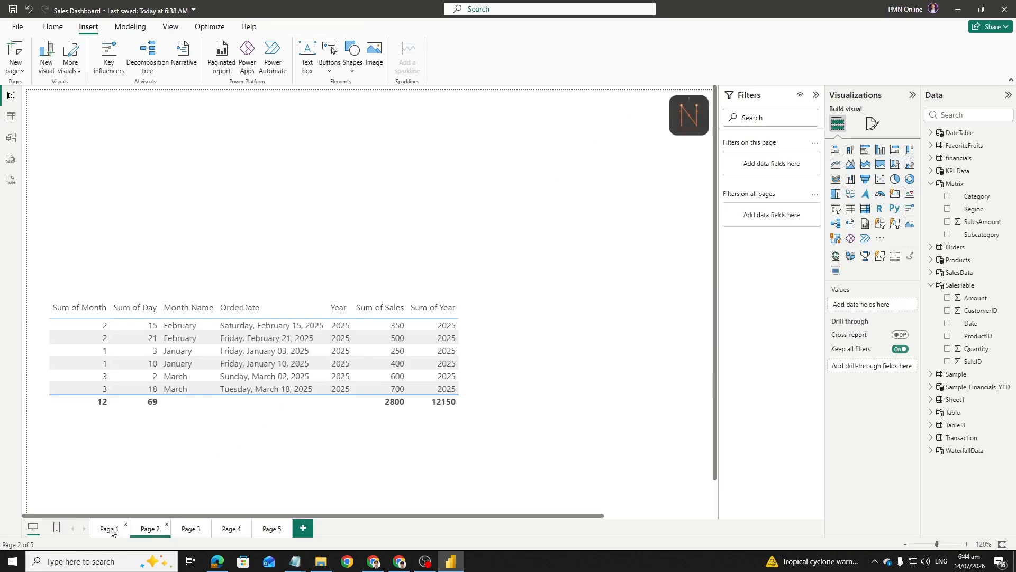
- Return to Page 1, highlight the 2/3/2025 9:20:05 AM entry in the pie chart and clear the highlight
click(109, 528)
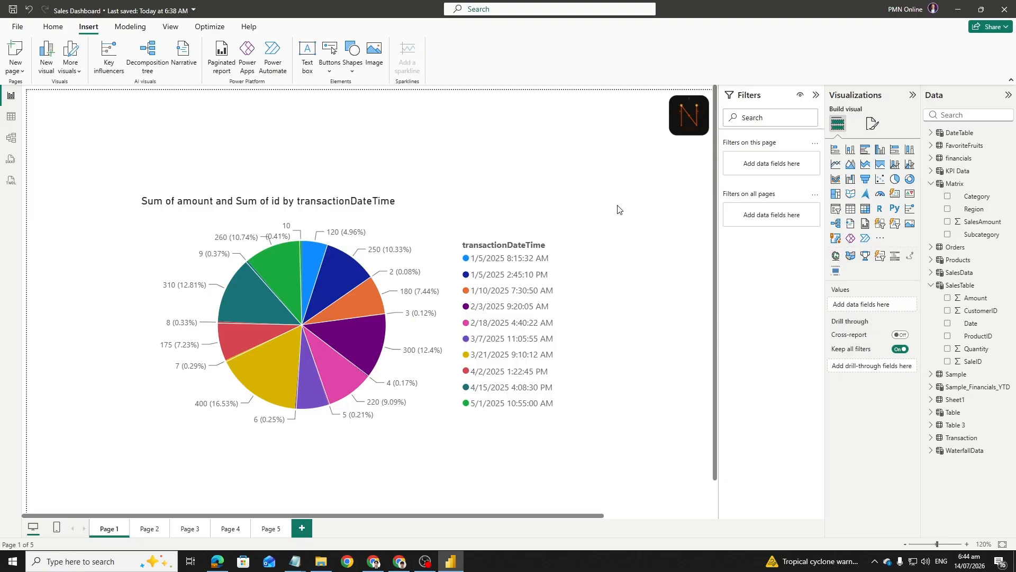
click(503, 303)
click(584, 274)
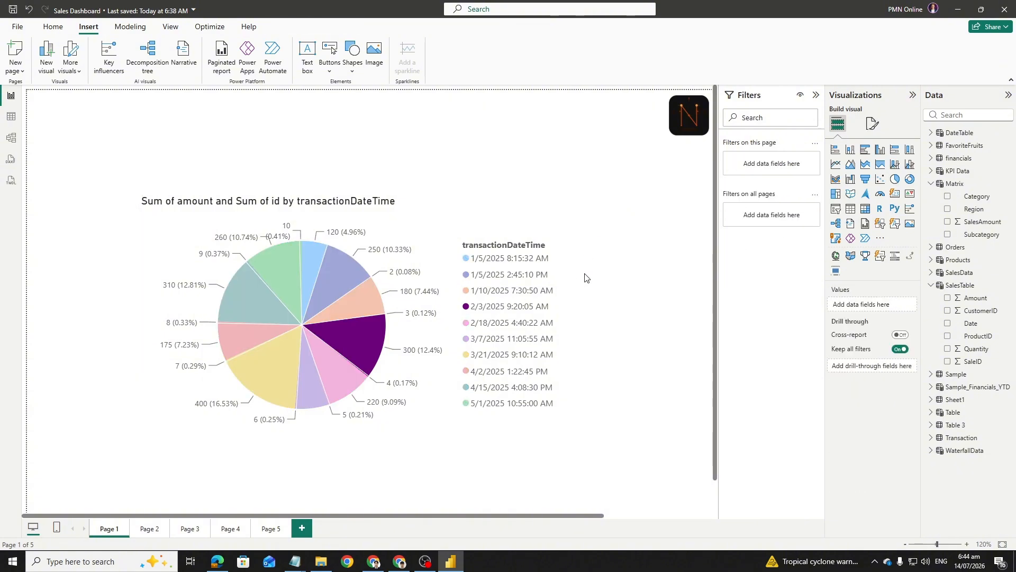
click(413, 417)
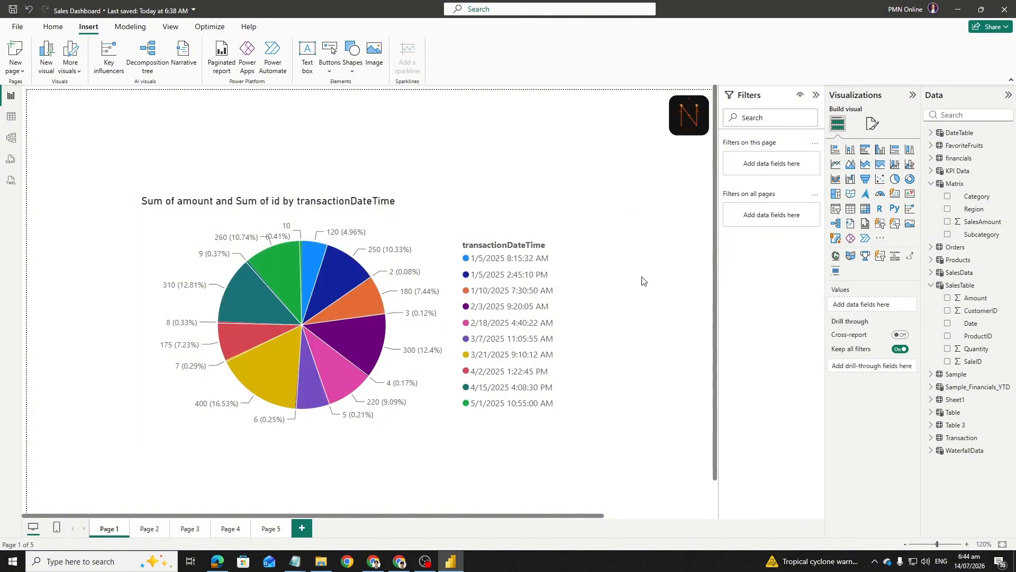